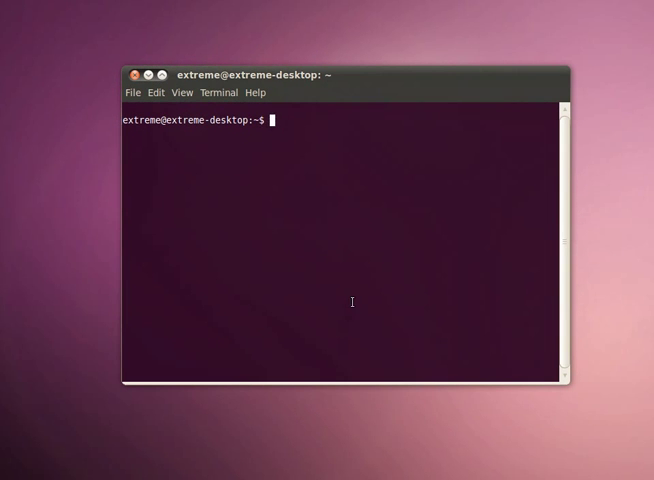
Paste and run 'sudo gedit /etc/modprobe.d/alsa-base.conf' in the terminal
right_click(347, 122)
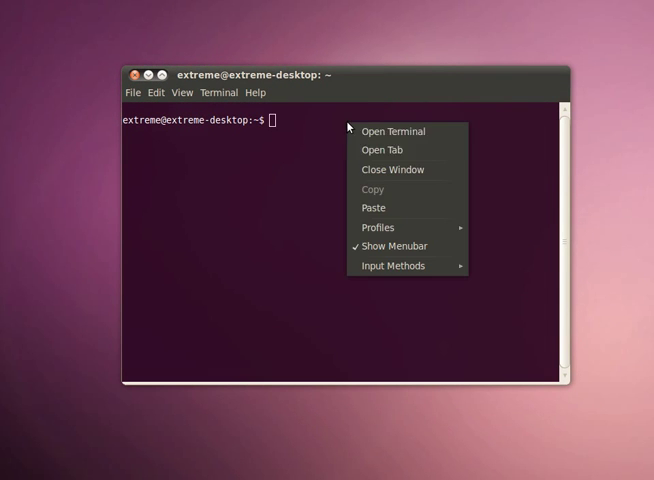
left_click(388, 214)
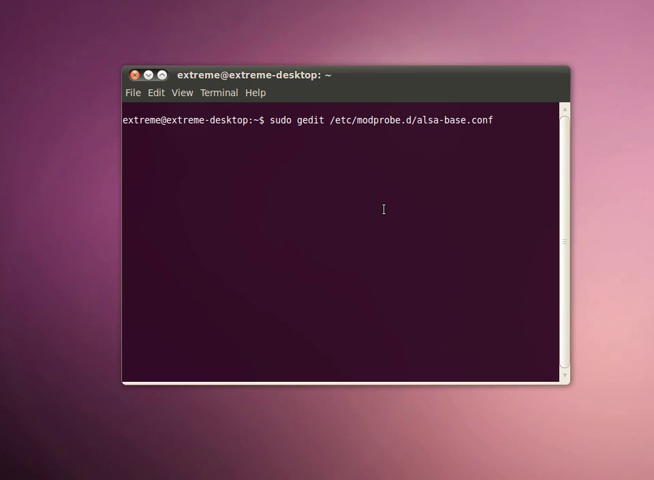
key("Return")
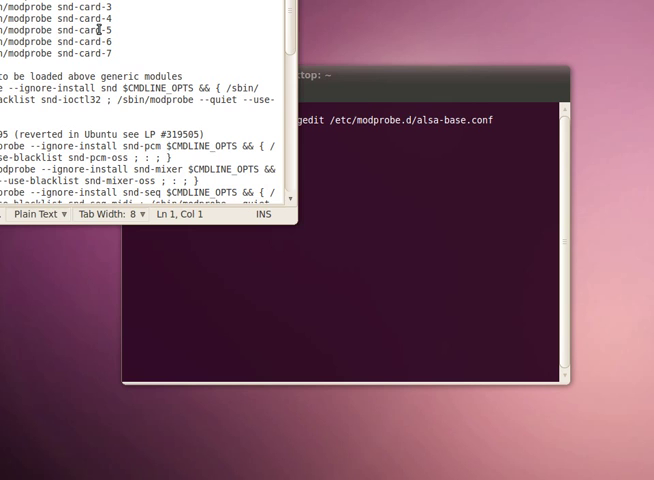
Move the gedit window so the full alsa-base.conf editor is visible
left_click_drag(67, 38, 285, 222)
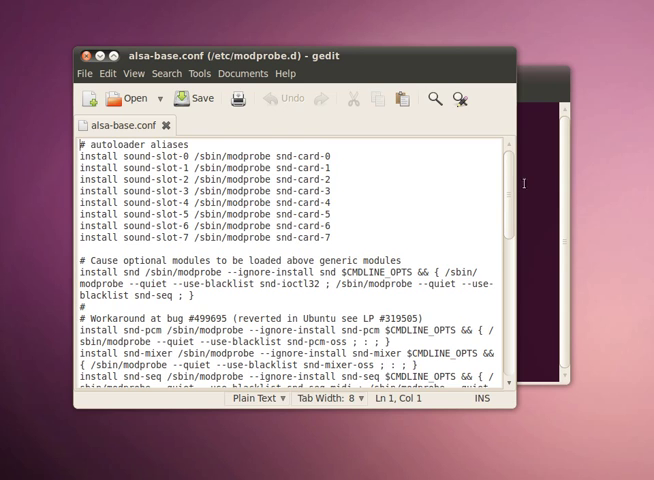
left_click_drag(510, 178, 507, 331)
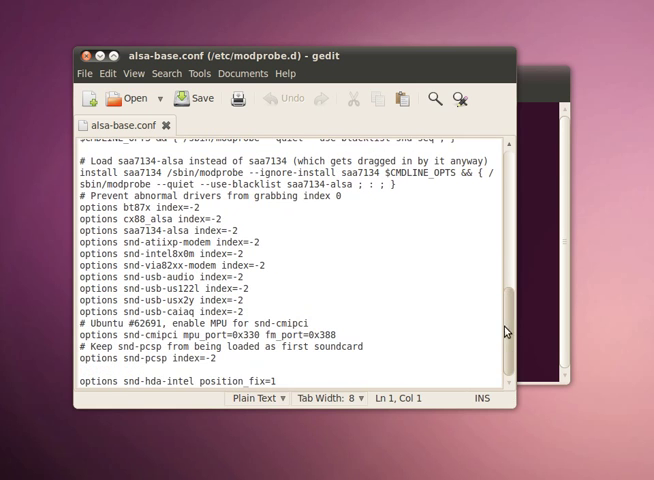
Select the final 'options snd-hda-intel position_fix=1' line and save alsa-base.conf
triple_click(153, 382)
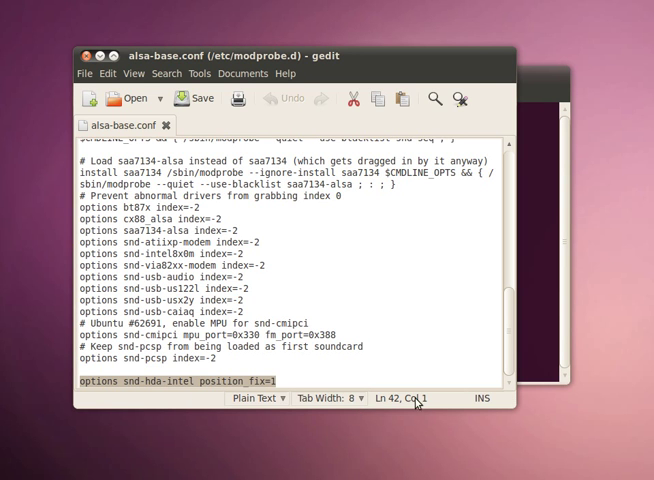
left_click(195, 104)
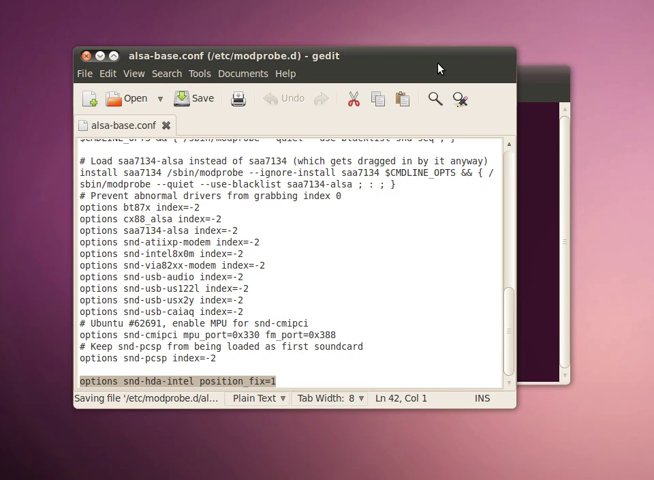